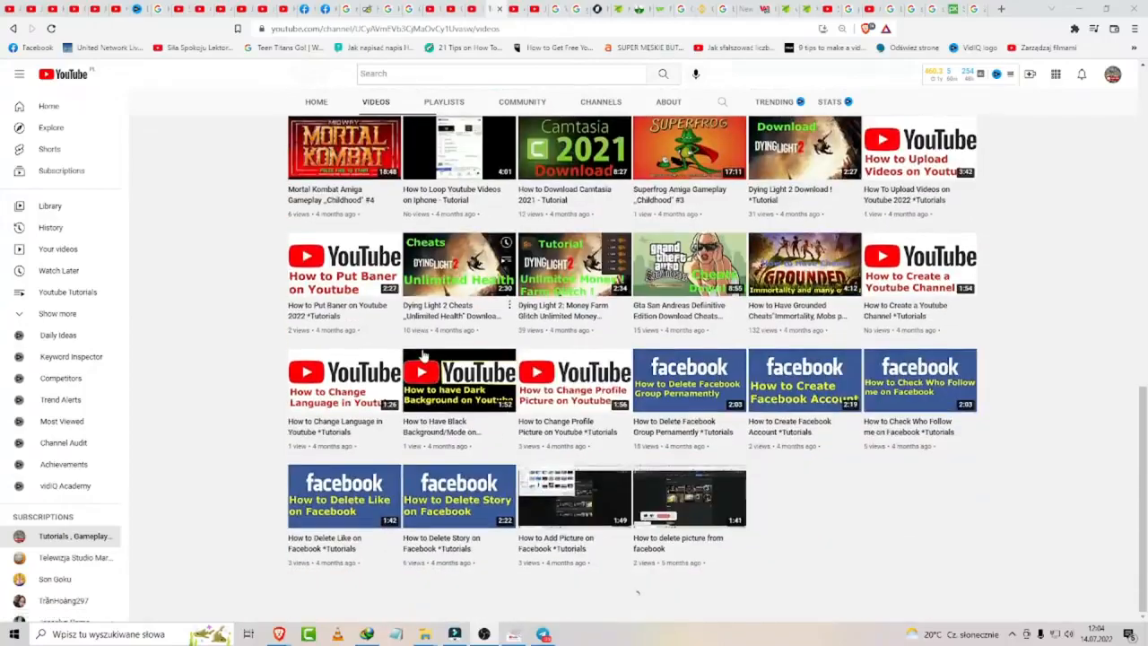
scroll(419, 358, down, 3)
scroll(419, 357, down, 10)
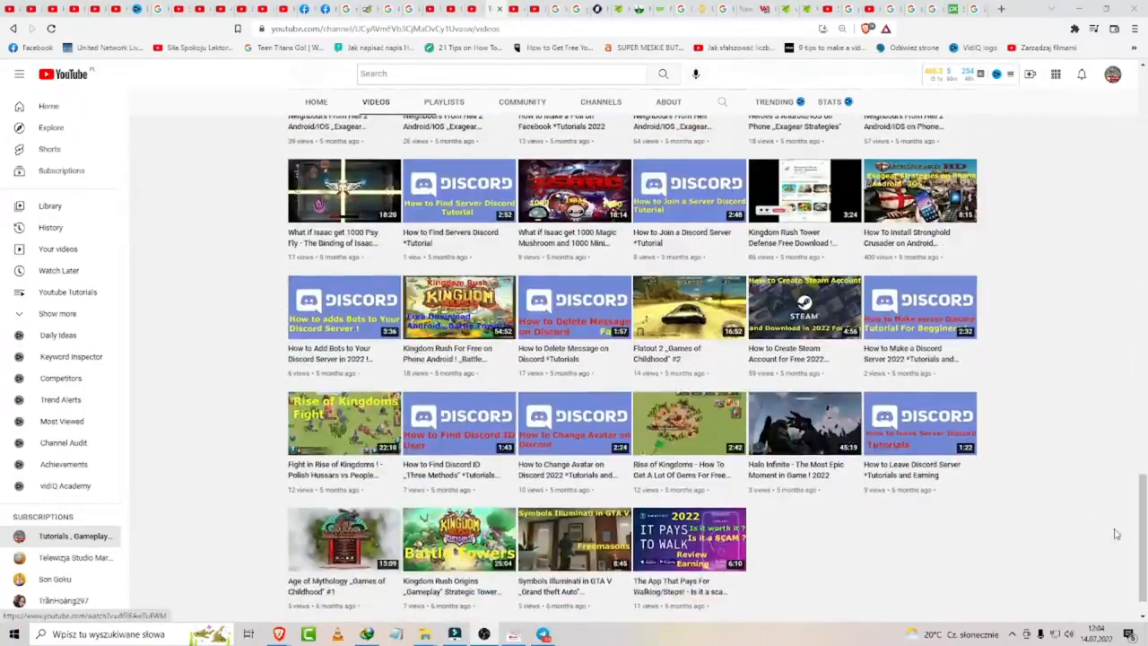
drag(1143, 538, 1143, 130)
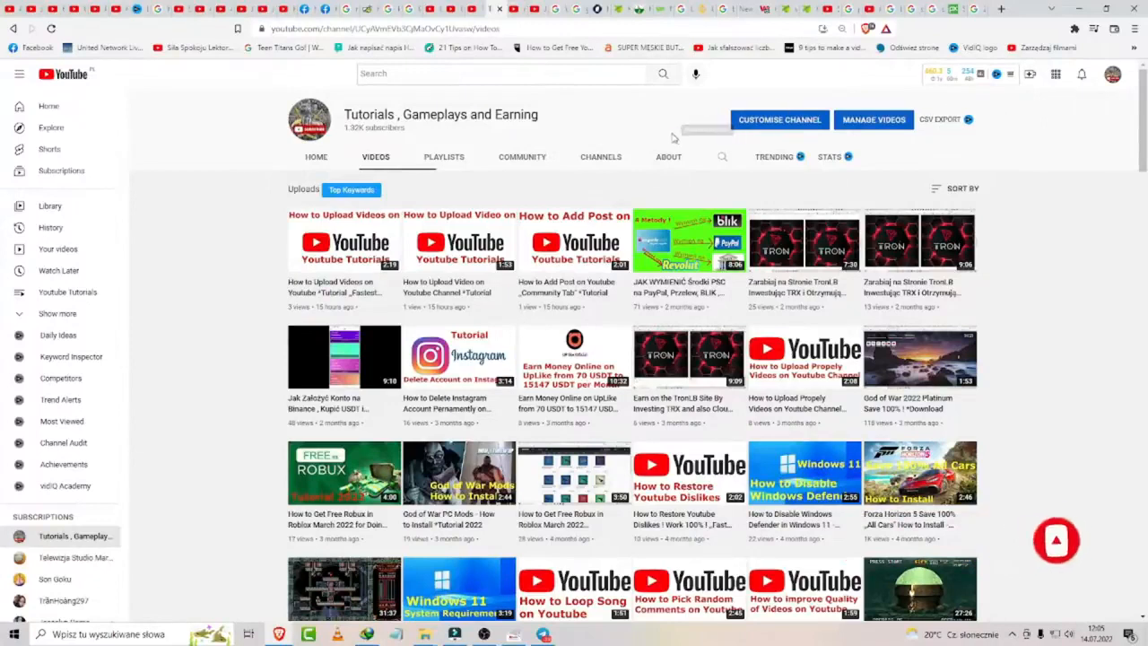
Step: Go from the channel page to YouTube Studio and open the channel's content list
click(1113, 75)
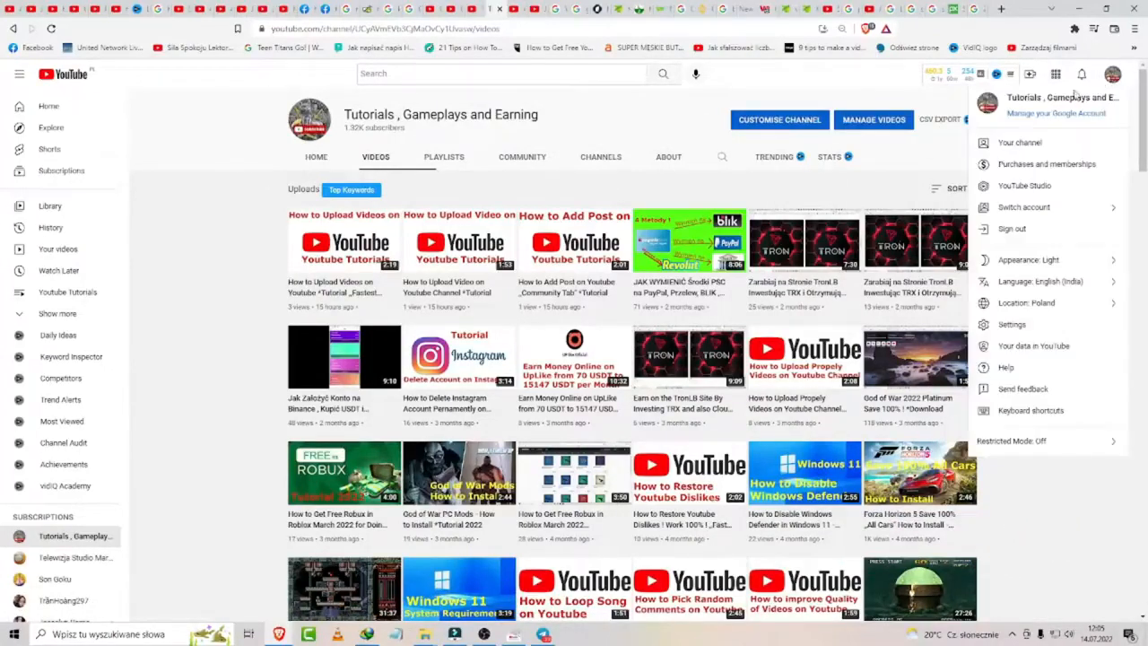
click(1024, 188)
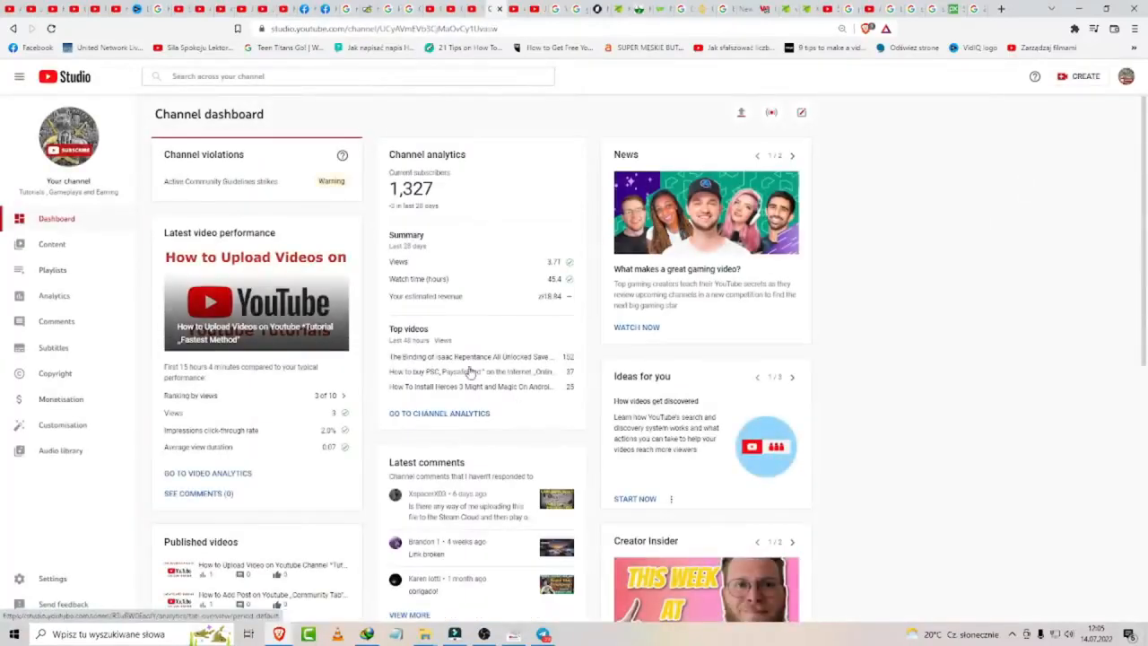
click(72, 249)
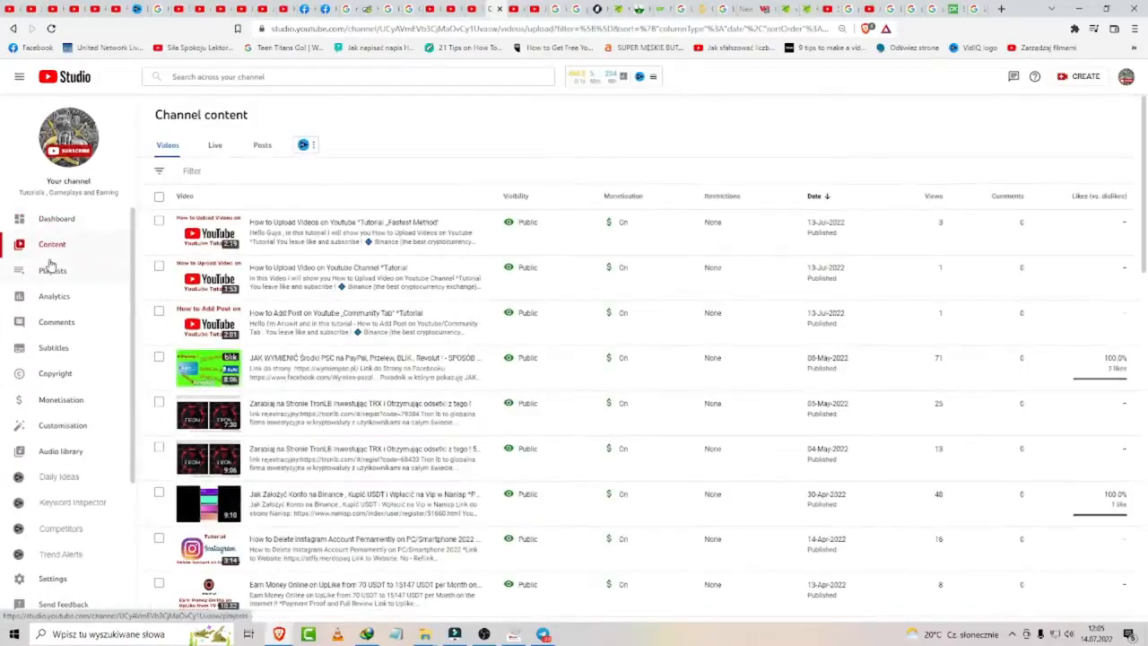
Step: Find the "Troodlers Amiga Gameplay Childhood" video in the content list and open its details
scroll(54, 269, down, 2)
scroll(246, 341, down, 1)
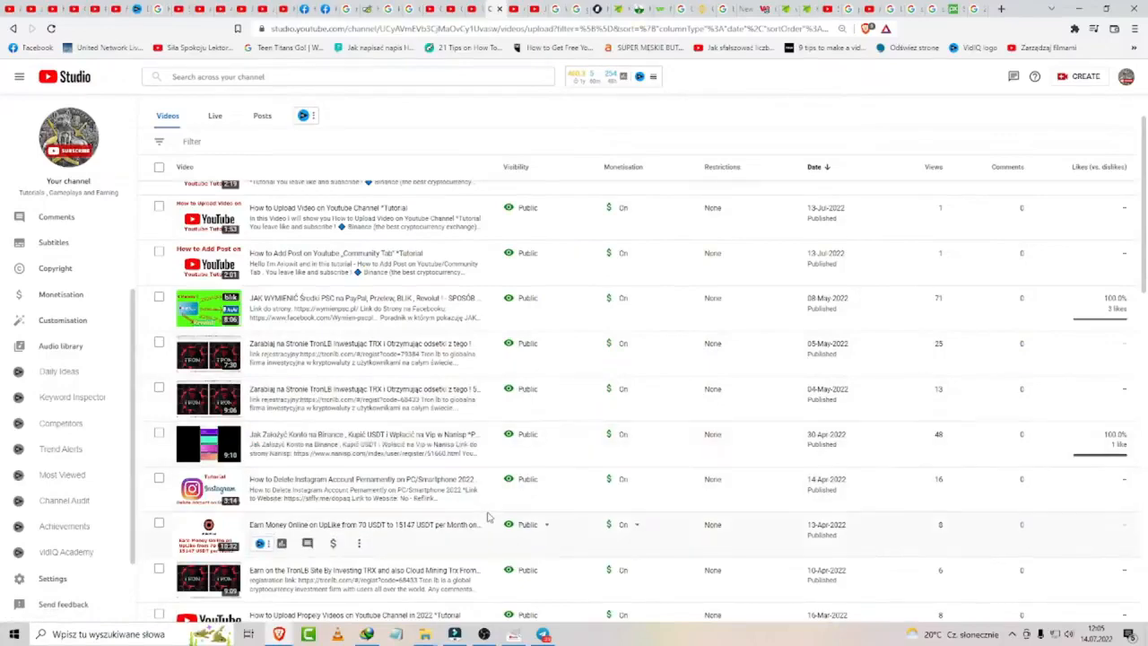
scroll(482, 513, down, 2)
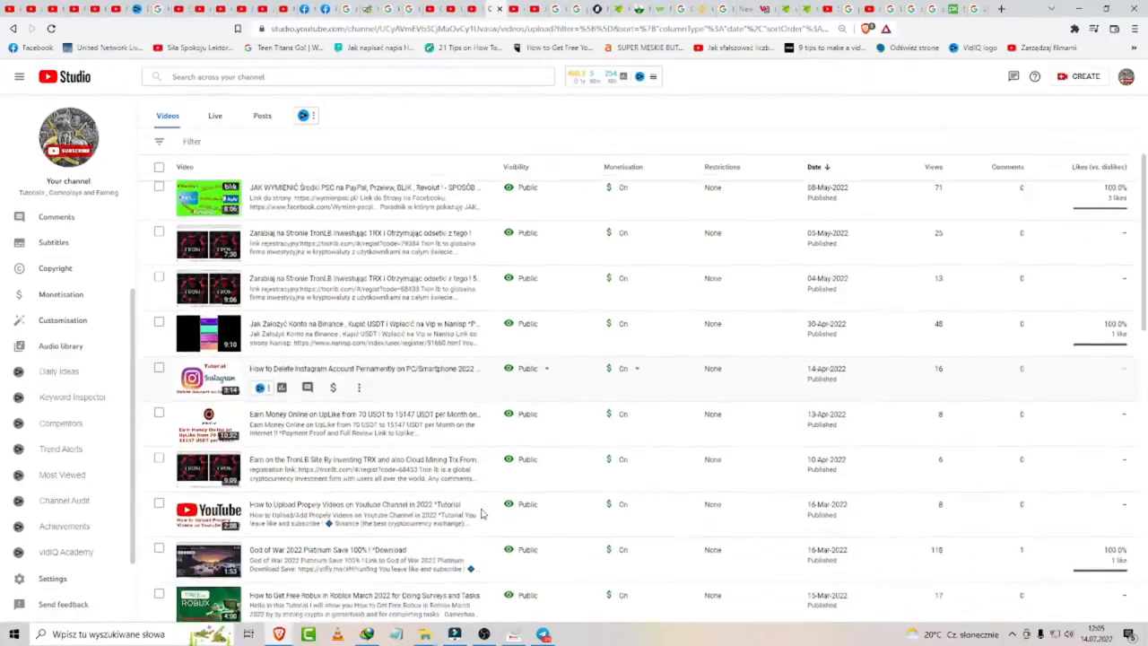
scroll(465, 473, down, 3)
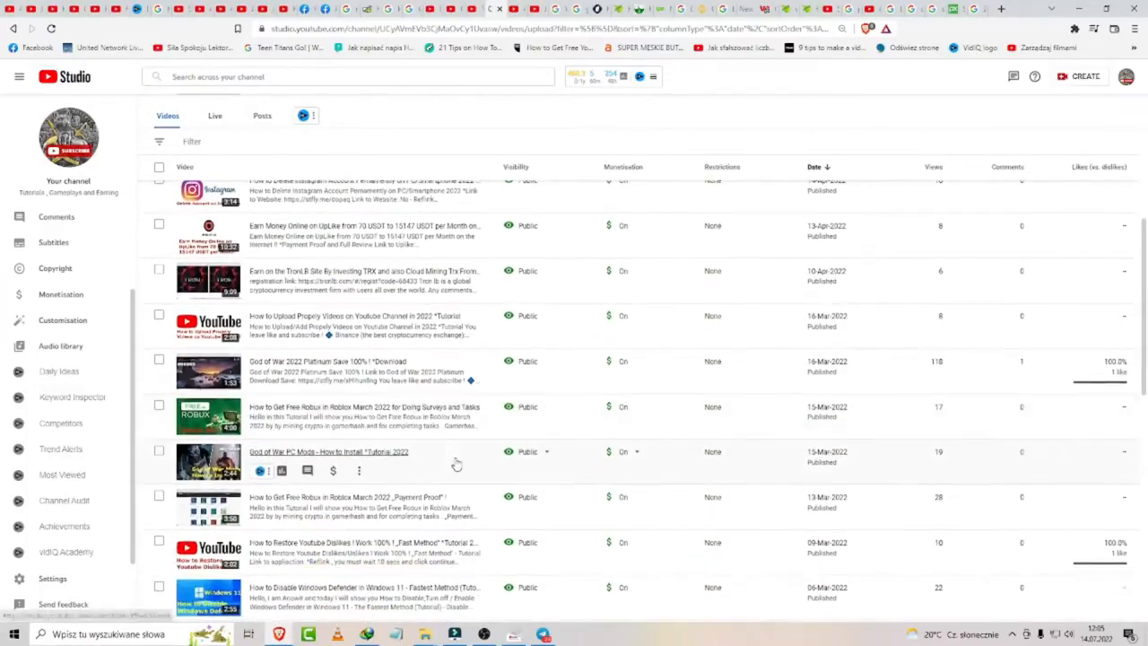
scroll(458, 462, down, 5)
scroll(454, 462, up, 2)
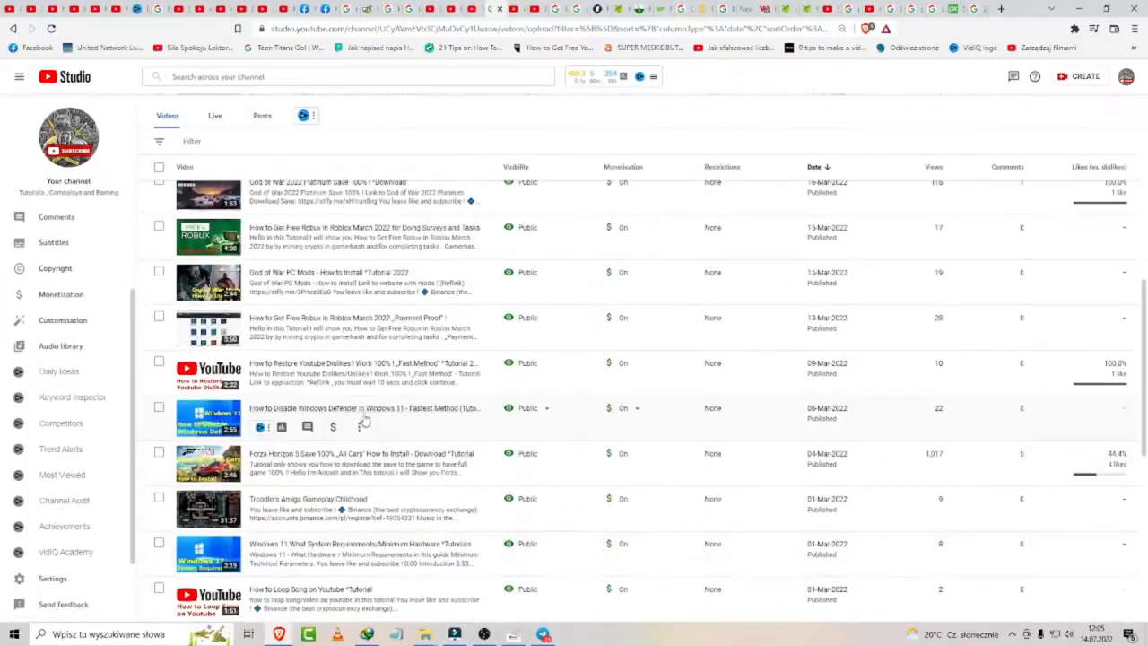
scroll(258, 349, down, 4)
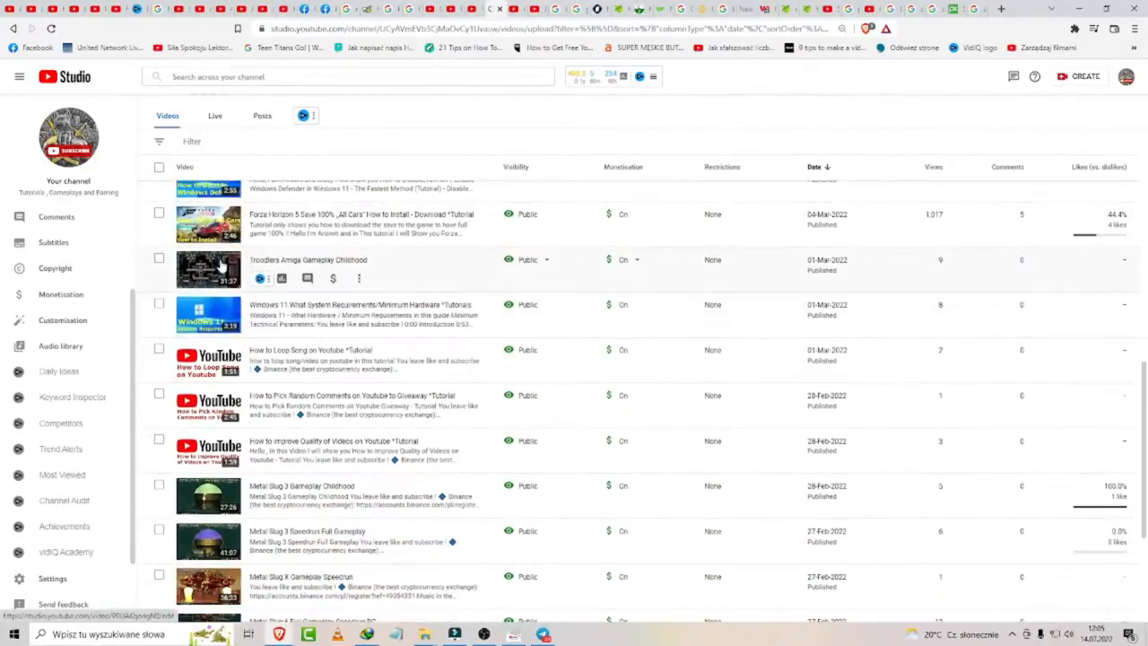
click(221, 266)
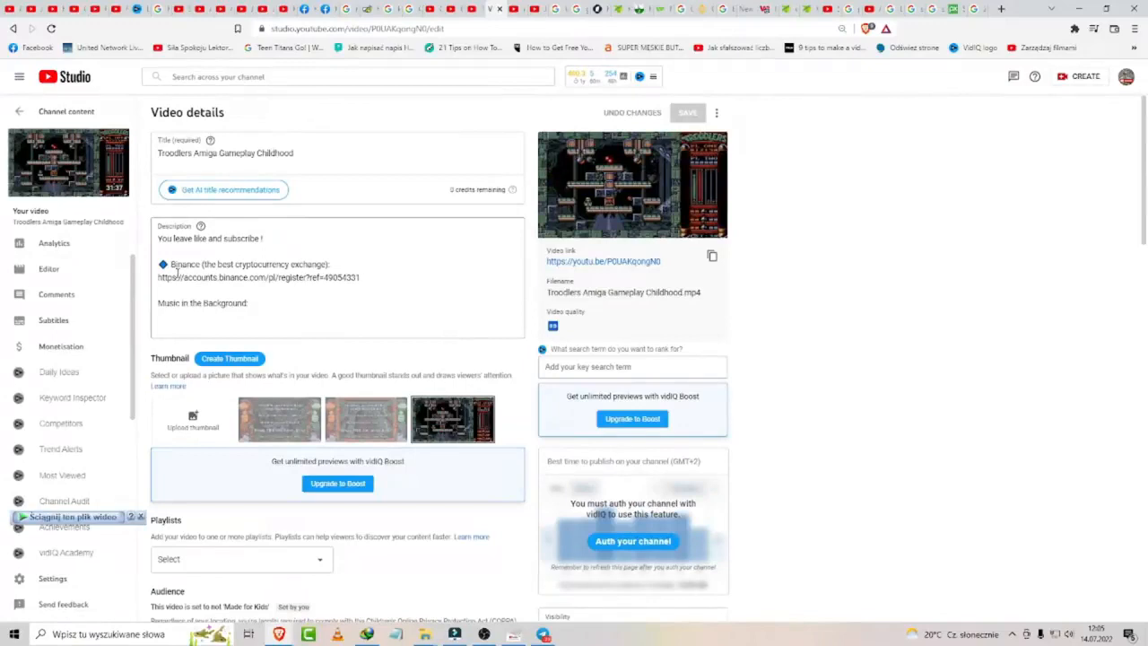
Step: Open the Troodlers video in the editor and place the playhead at 02:27:46
scroll(75, 300, up, 1)
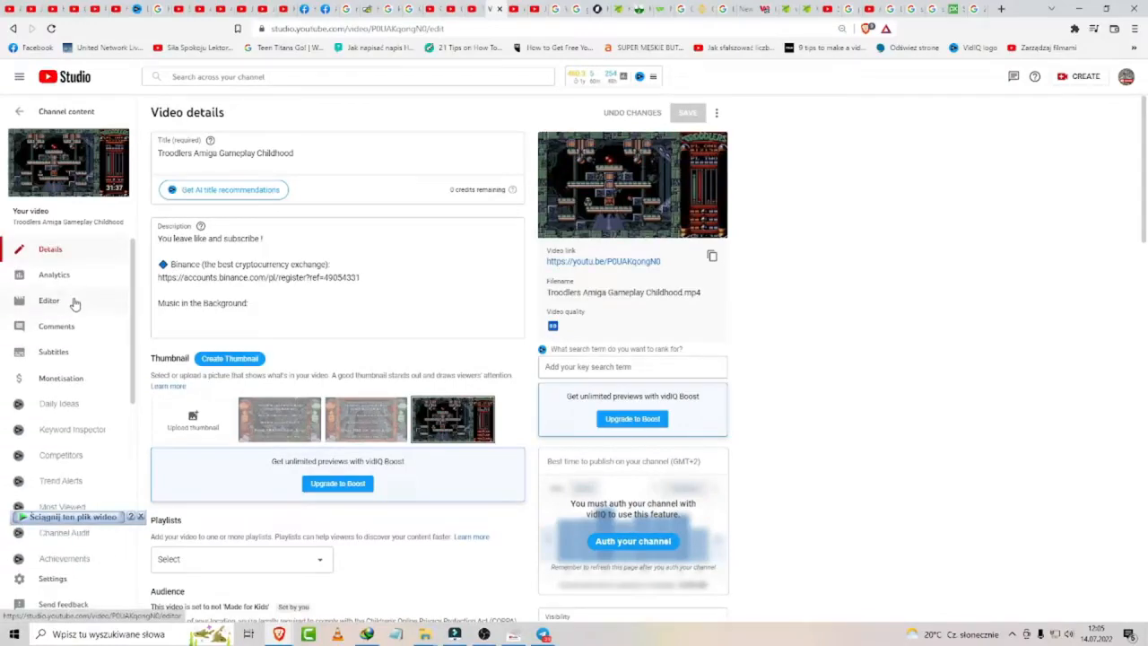
click(75, 304)
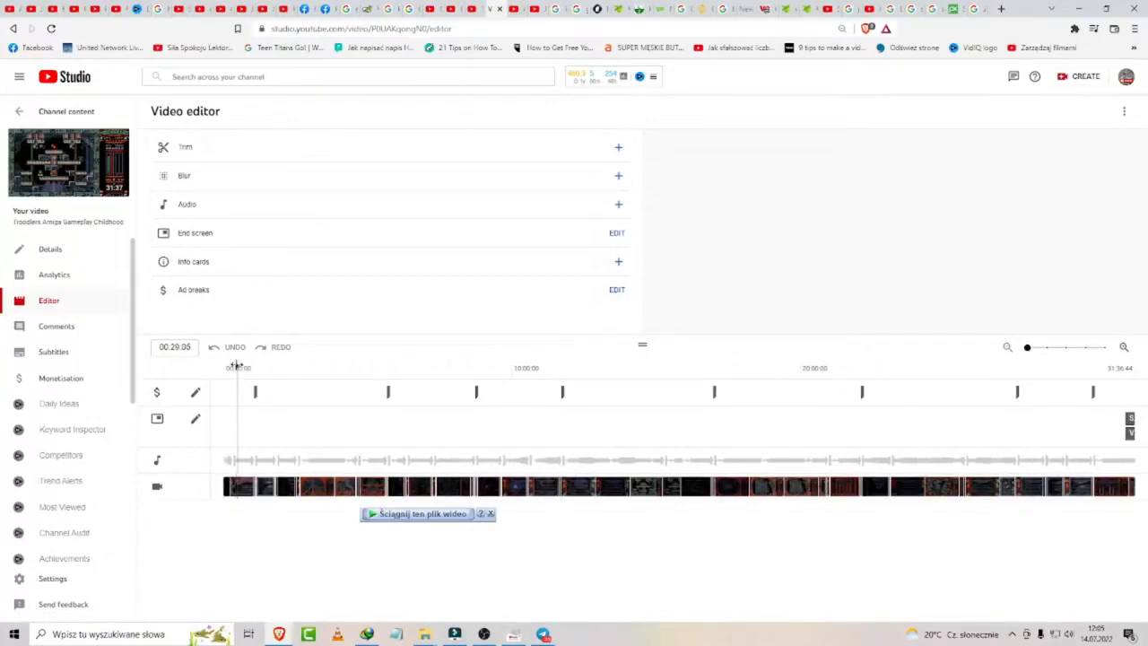
click(294, 443)
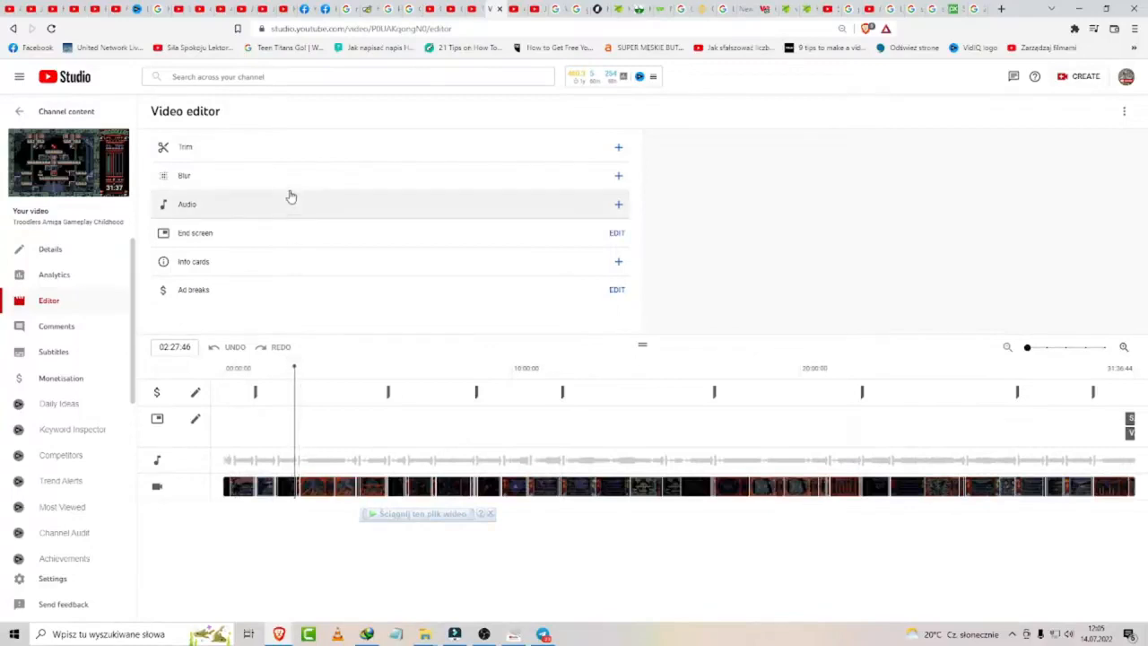
click(618, 176)
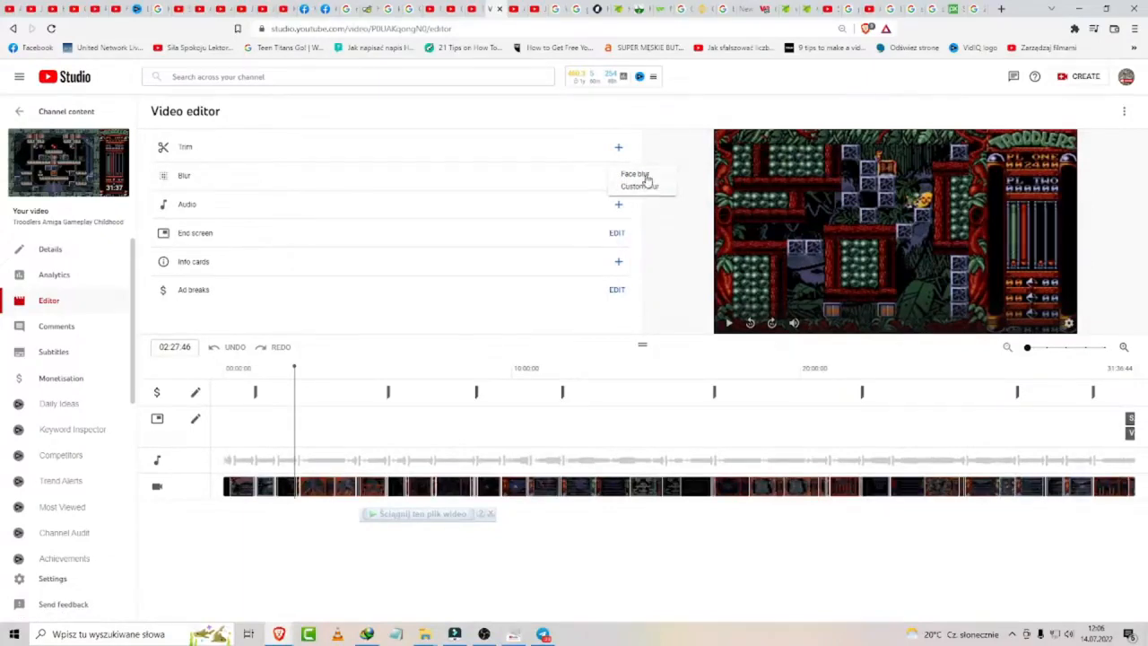
click(636, 174)
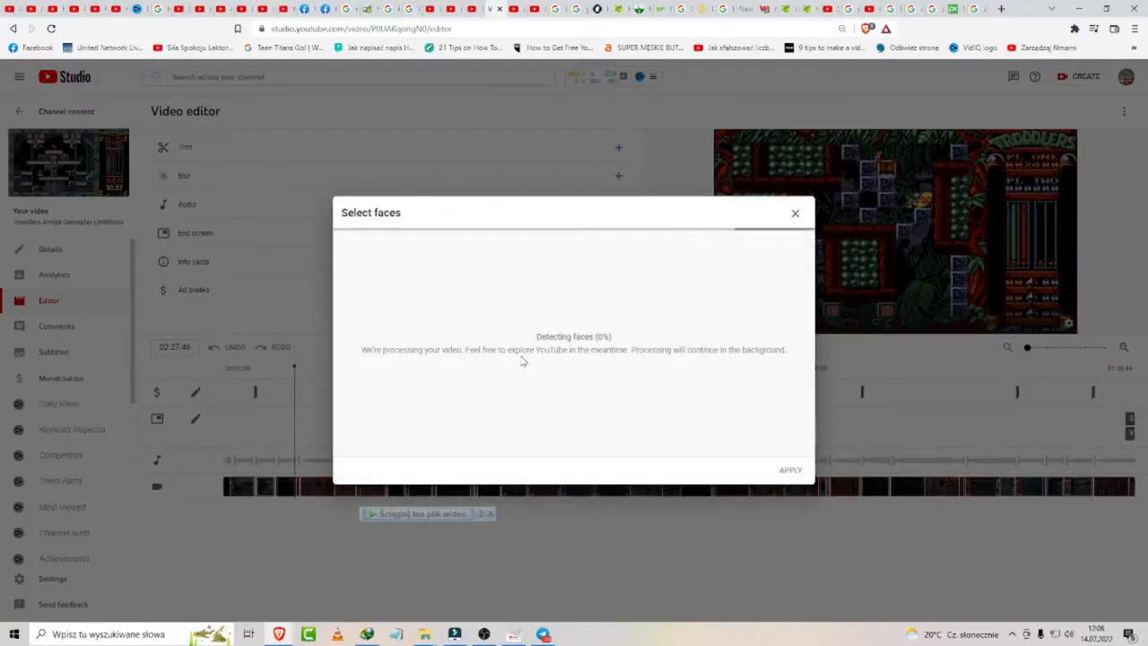
click(795, 215)
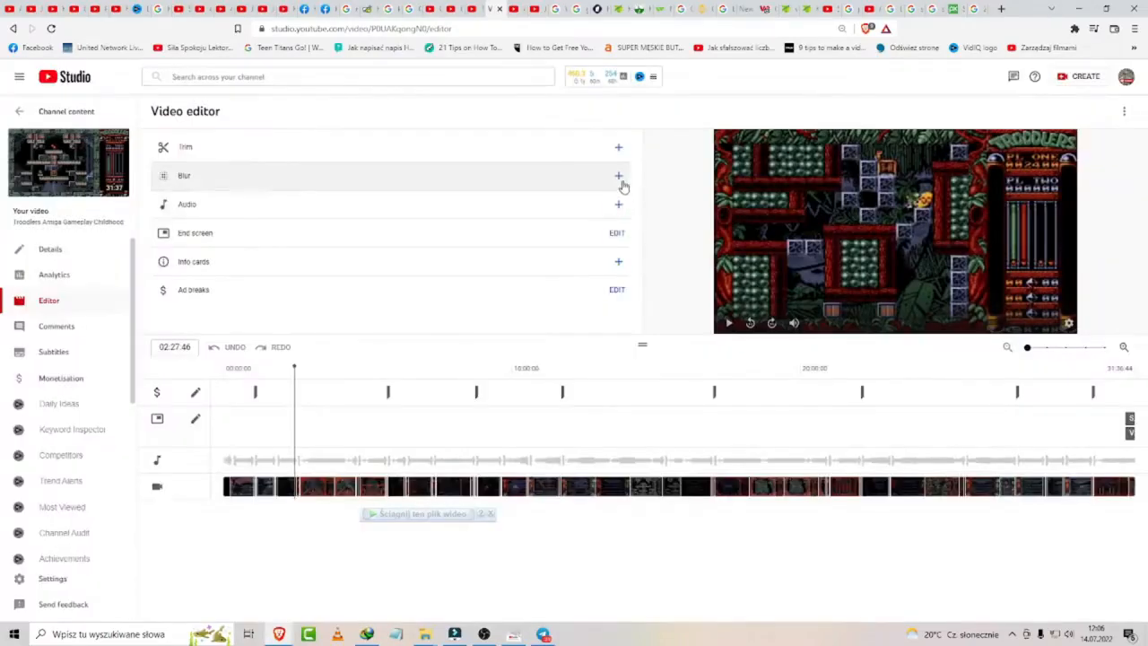
Step: Add a custom blur at 02:27:46 and place it over the border between the playing area and the score panel
click(618, 176)
click(632, 187)
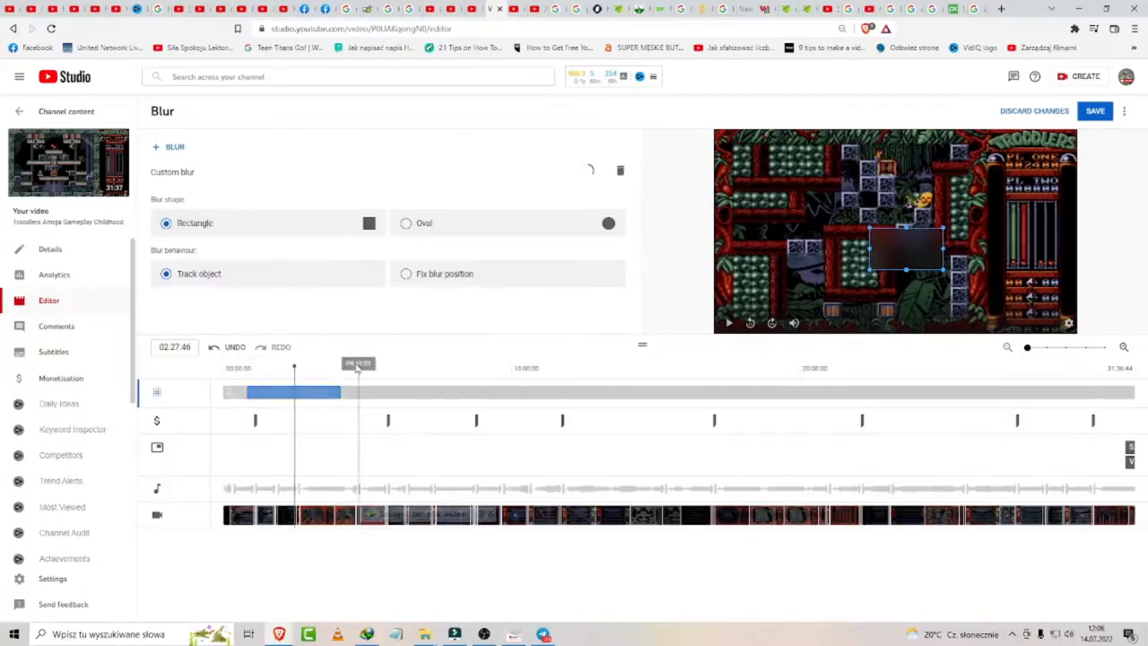
drag(844, 241, 893, 216)
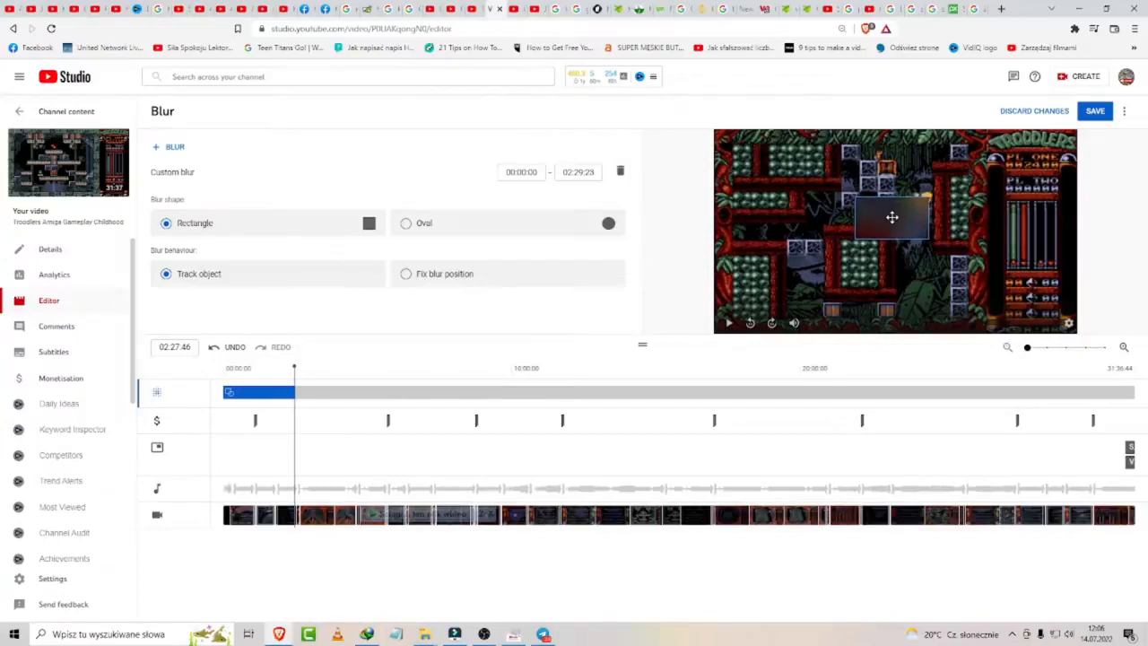
drag(890, 216, 941, 222)
Step: Give the custom blur an oval shape that tracks the object, and extend its end to about 03:55
click(405, 225)
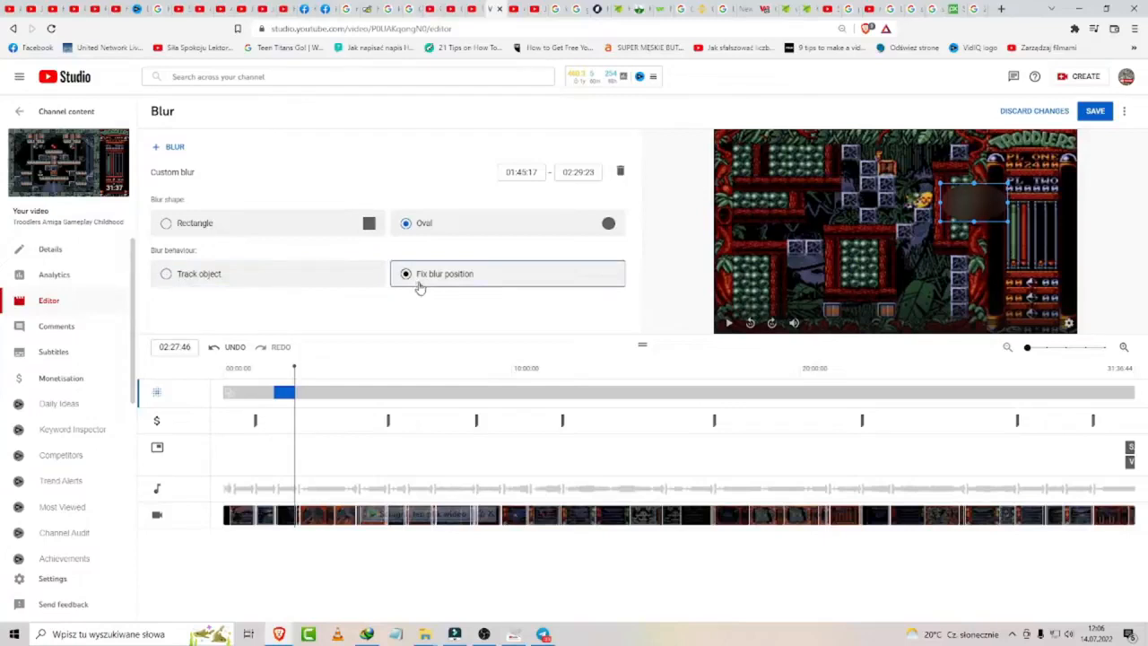
click(333, 391)
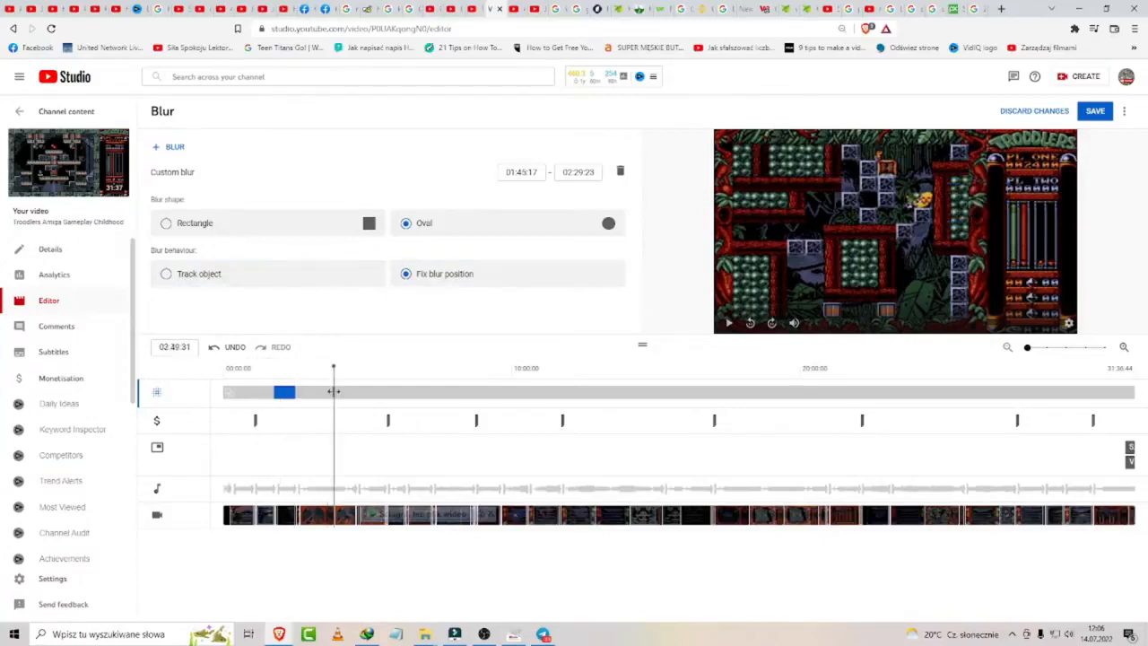
drag(294, 393, 336, 367)
click(204, 276)
Step: Add another custom blur at 03:23:45, make it oval and enlarge it across the ruins beside the score panel
click(312, 366)
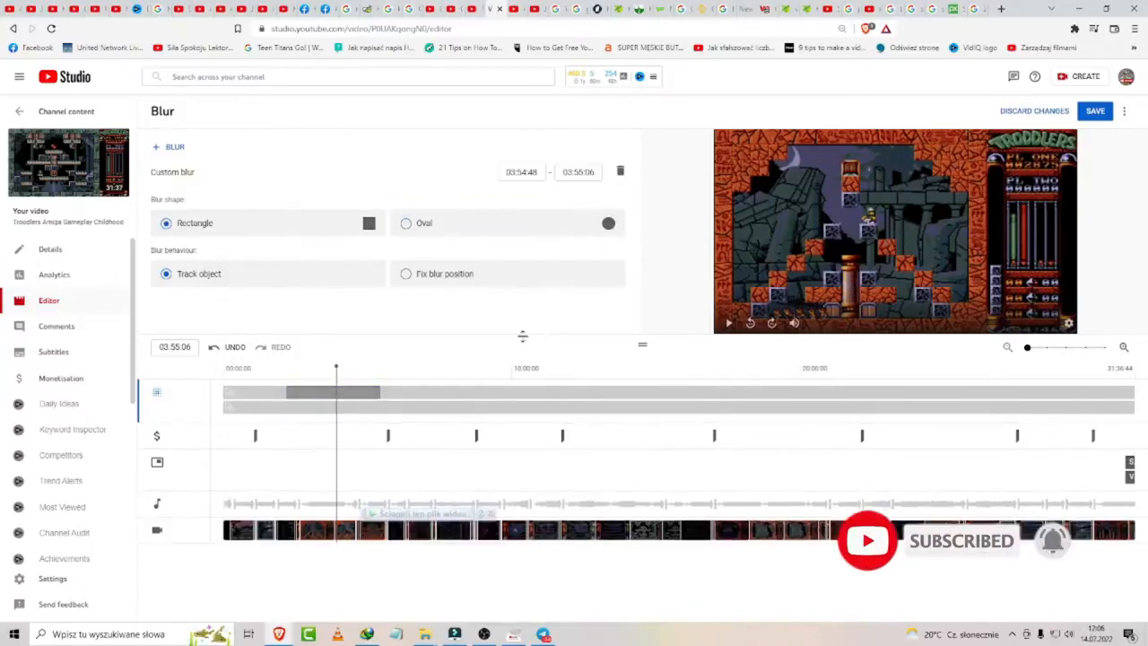
click(321, 364)
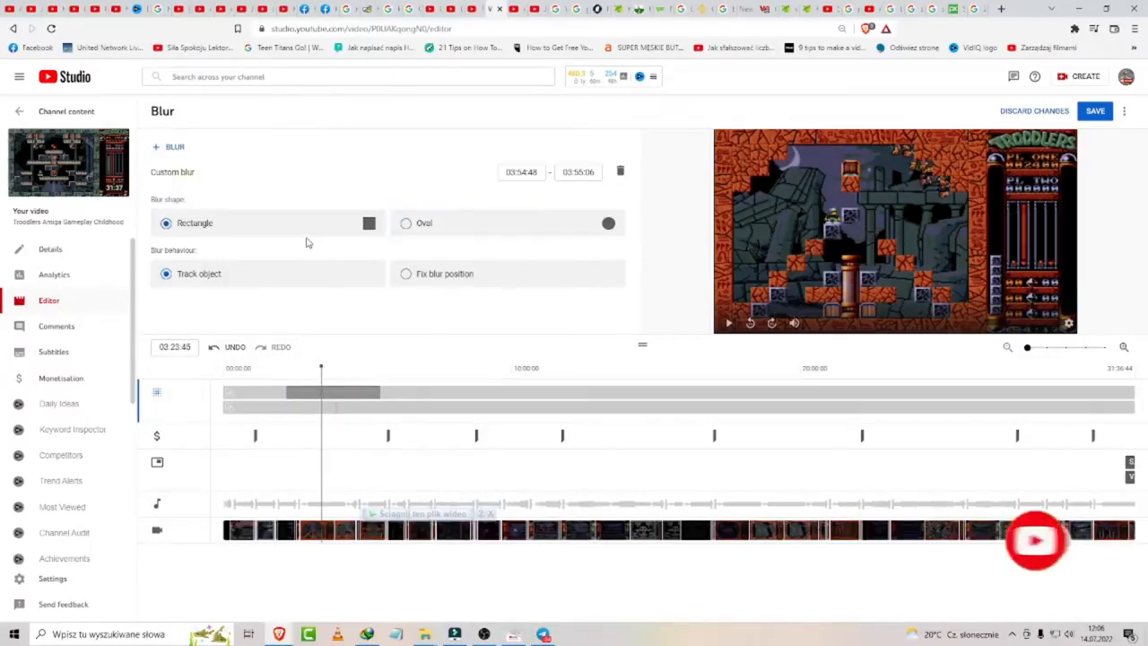
click(406, 224)
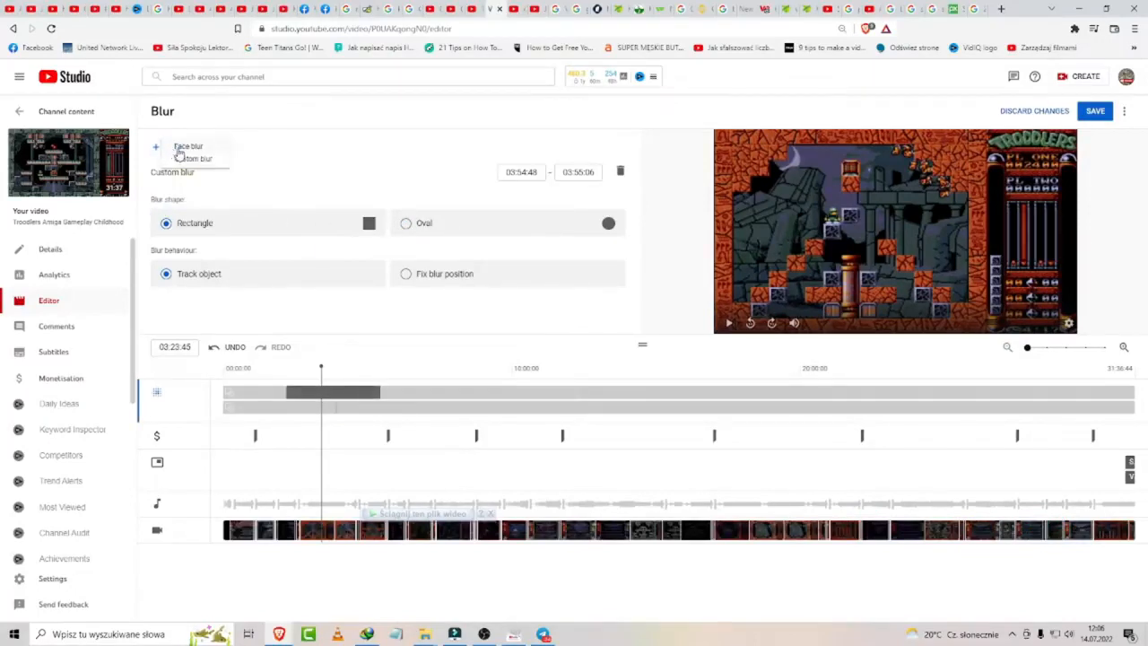
click(184, 160)
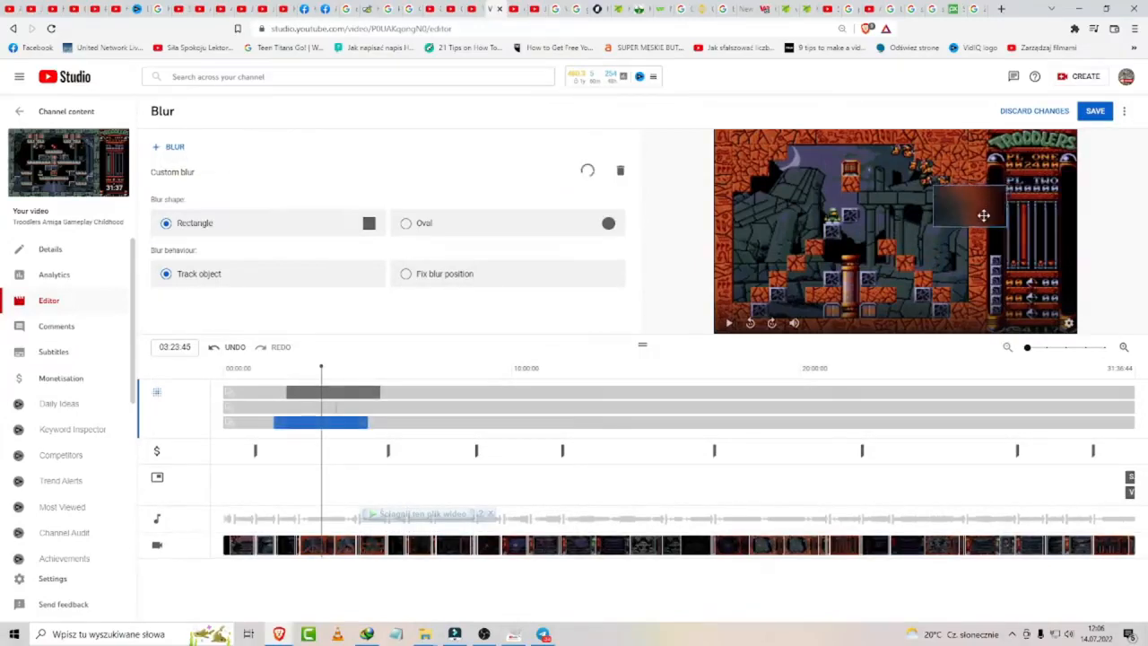
click(407, 222)
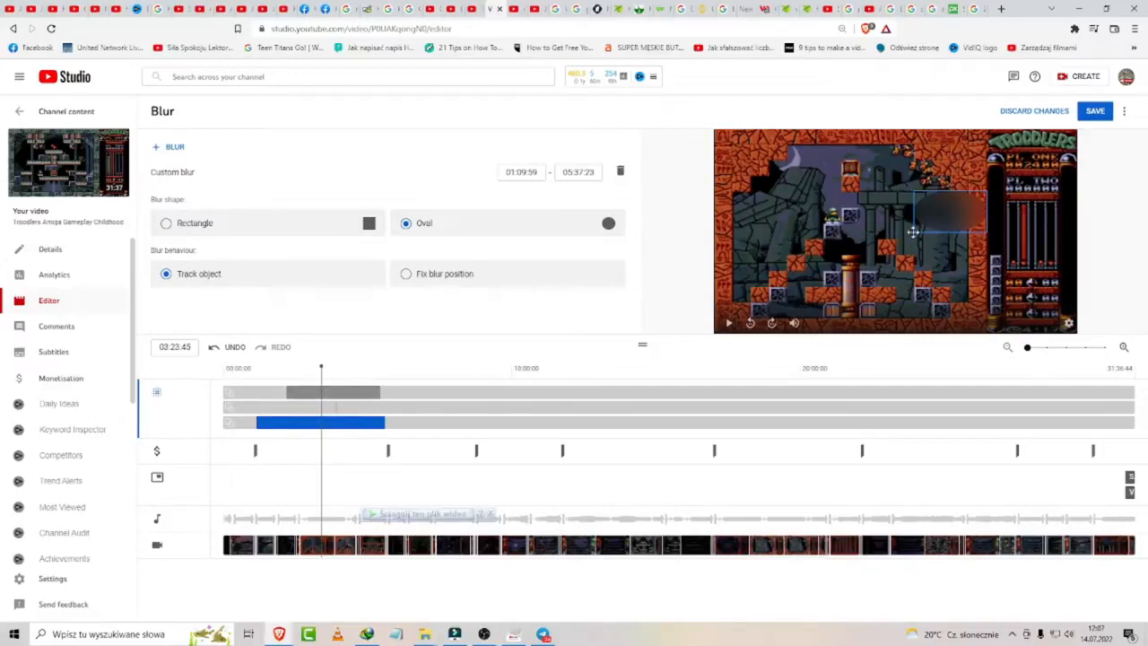
drag(913, 231, 857, 266)
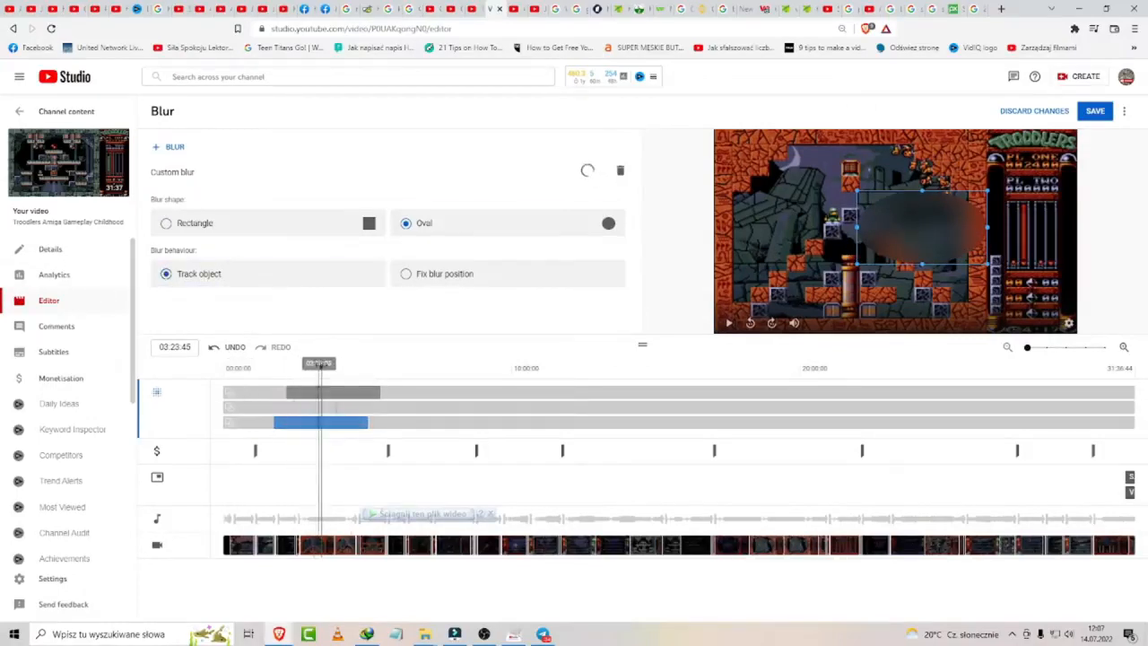
Step: Shrink the large oval blur at 03:46:09 and move it down beside the lower score panel at 04:15:16
drag(319, 363, 329, 364)
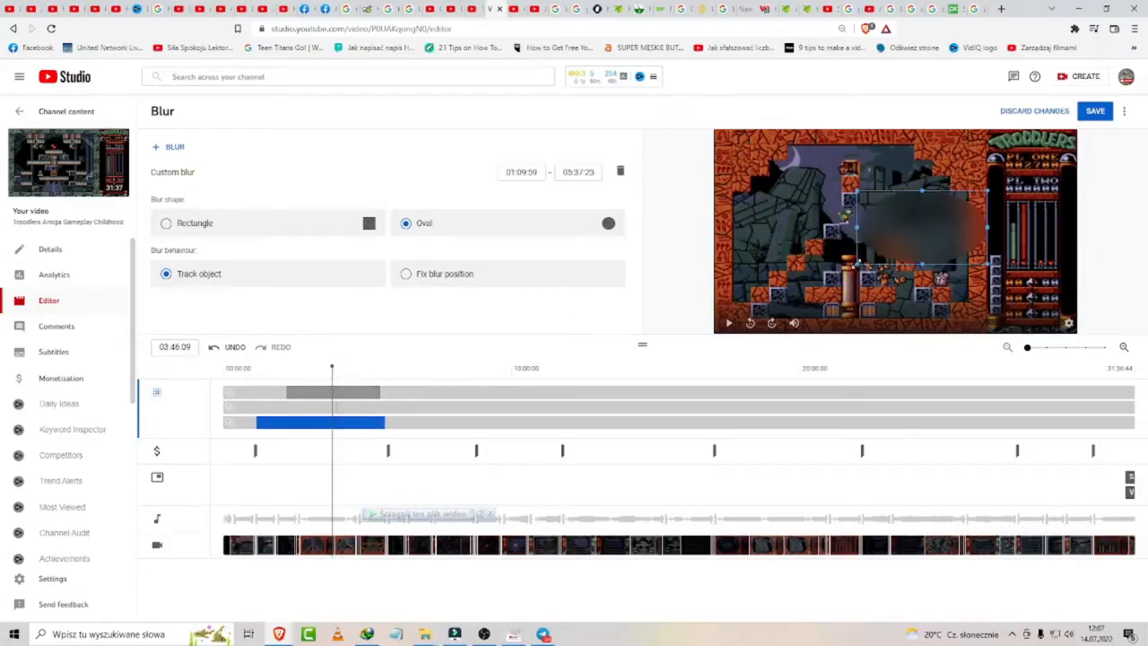
drag(858, 264, 903, 255)
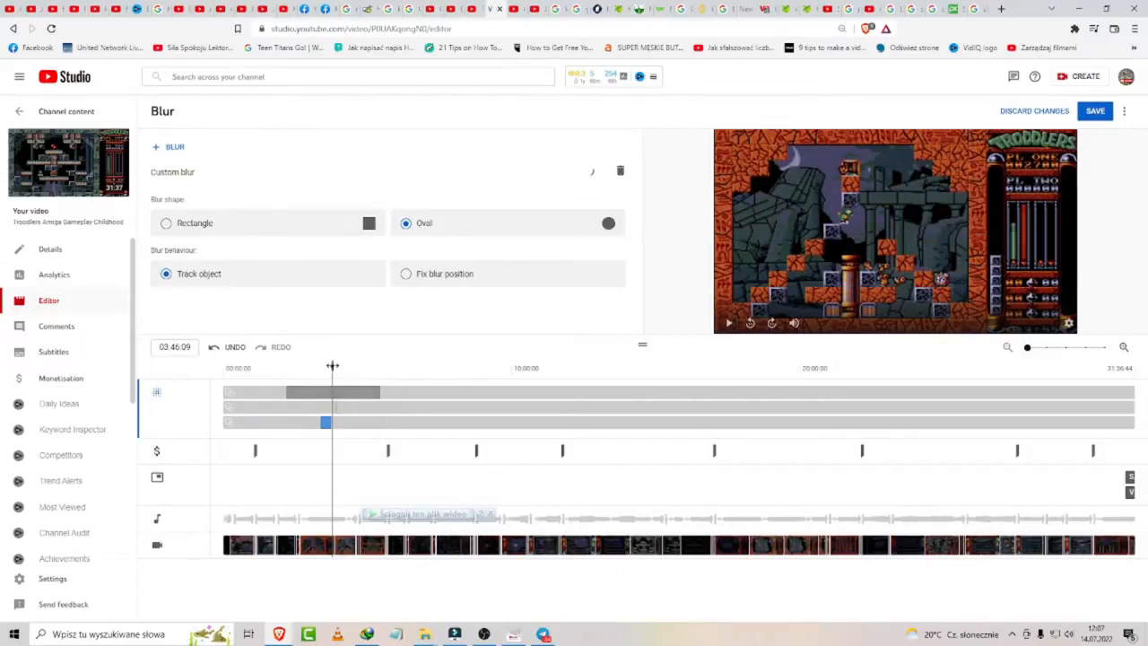
drag(333, 366, 342, 368)
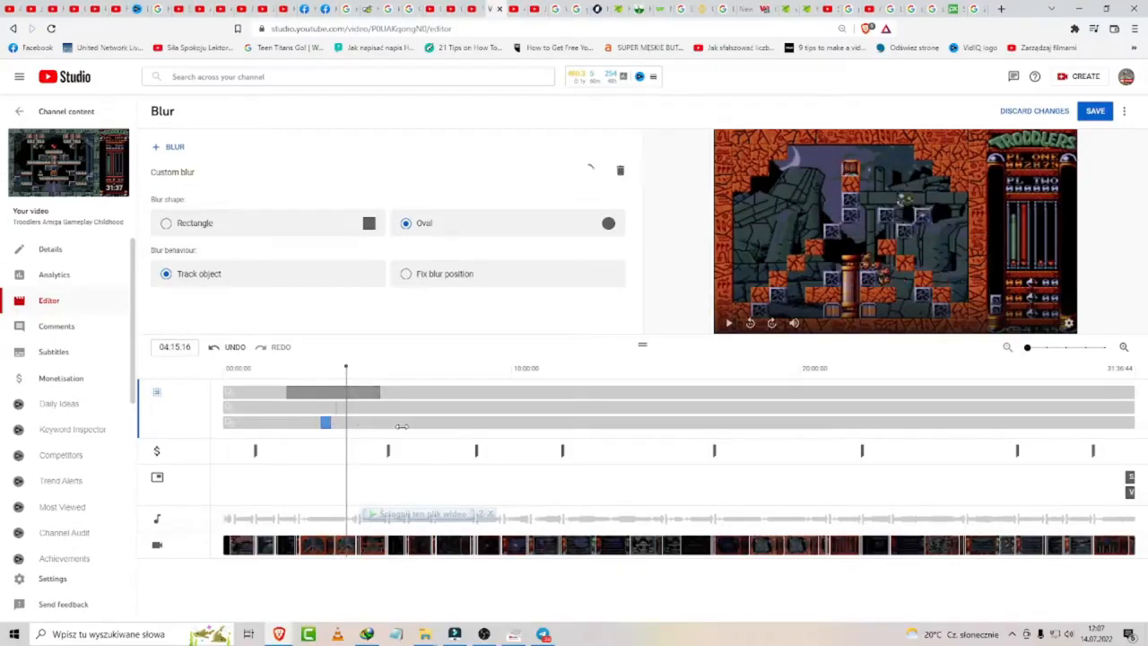
drag(940, 226, 972, 293)
click(977, 218)
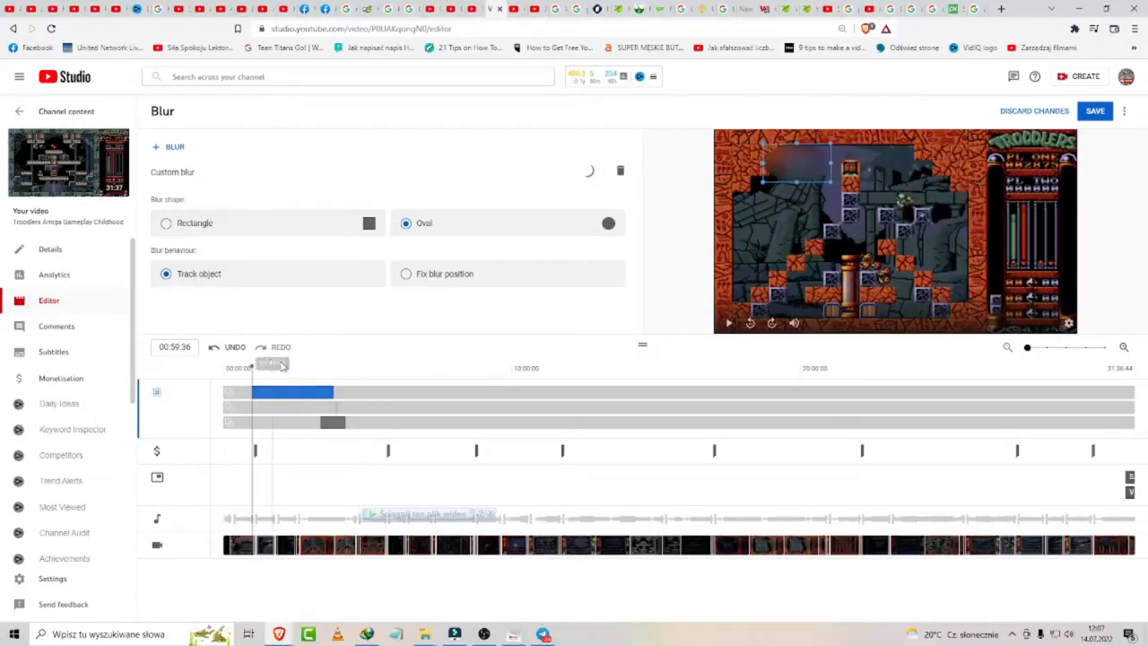
Step: Preview how the tracked blurs move by scrubbing and playing the video between about 01:49 and 04:45
click(273, 368)
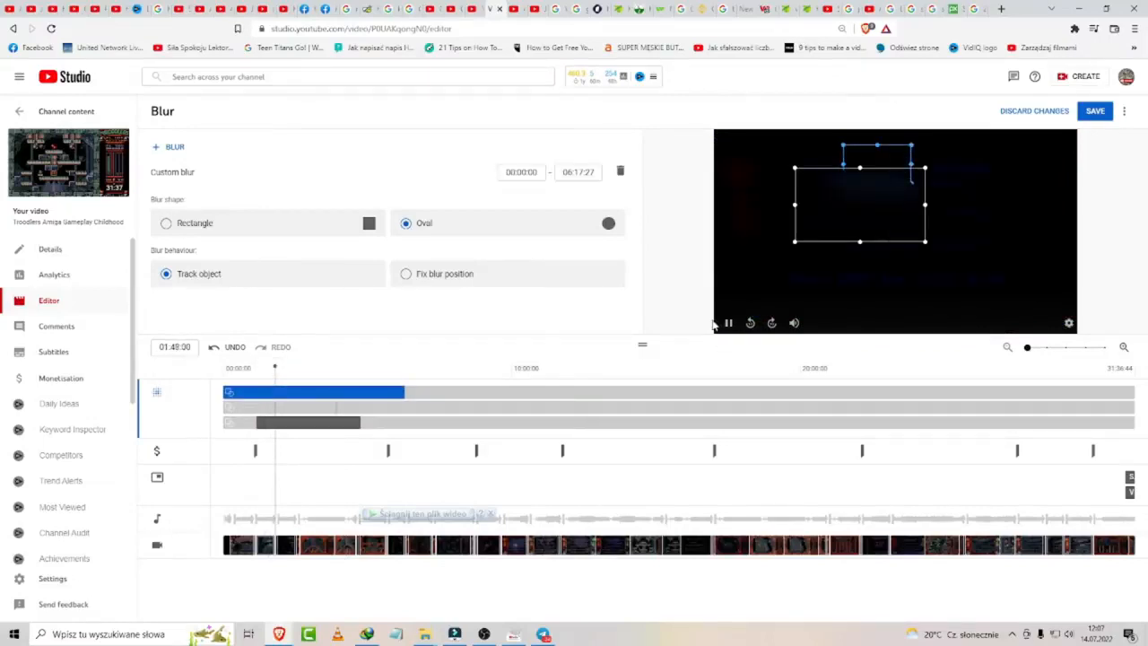
click(308, 386)
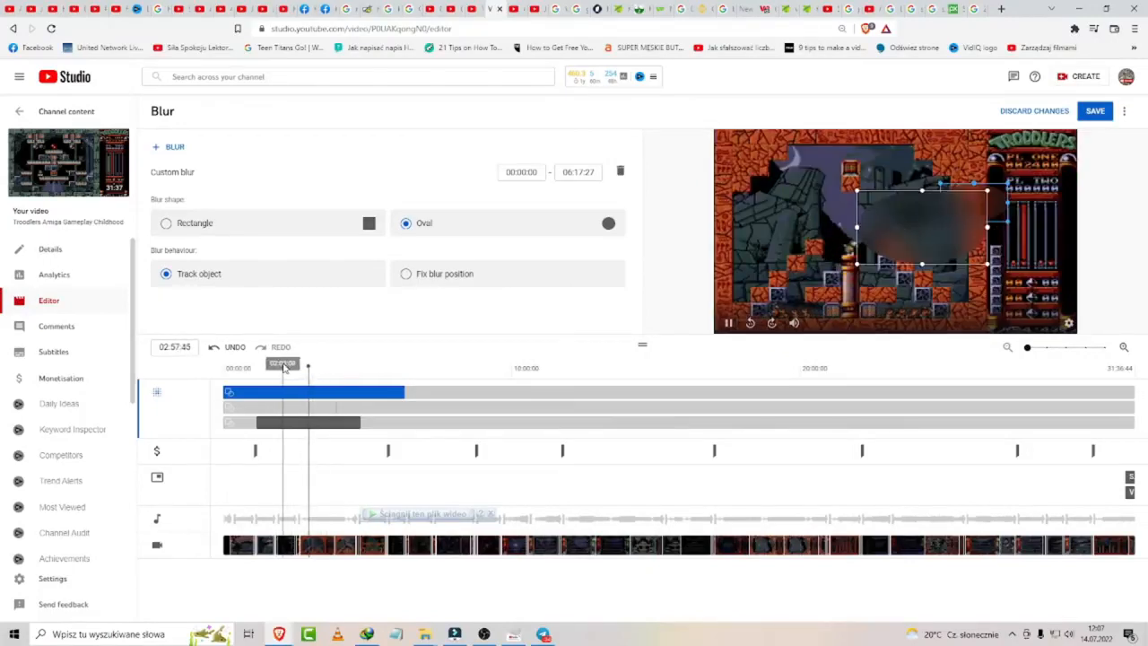
click(283, 368)
drag(316, 365, 362, 362)
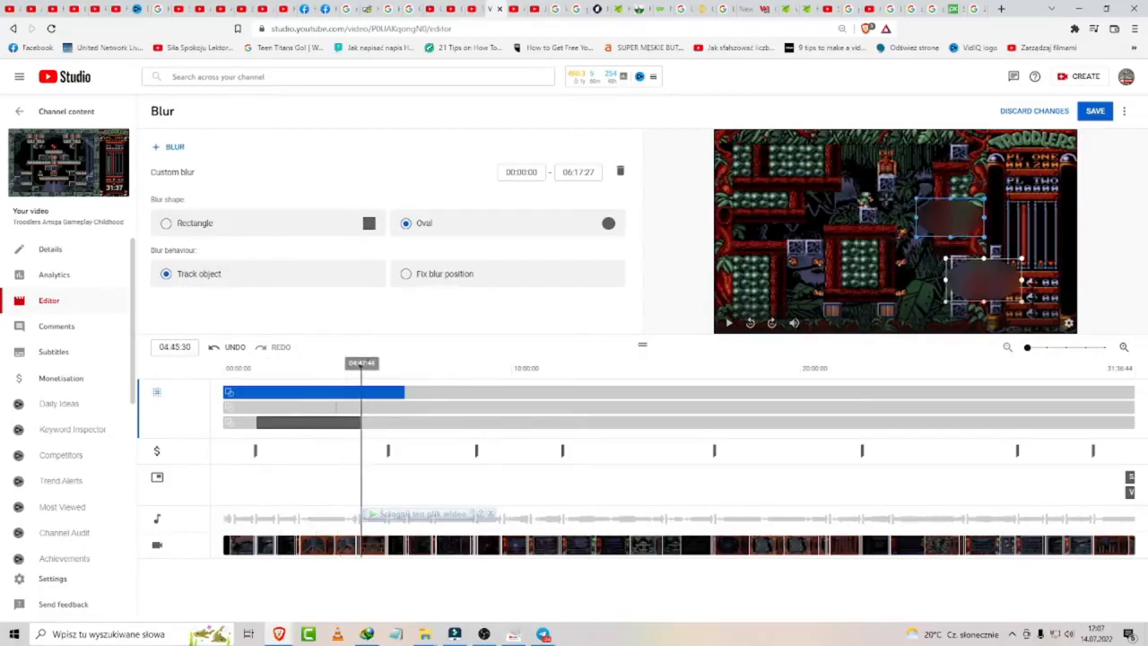
click(234, 277)
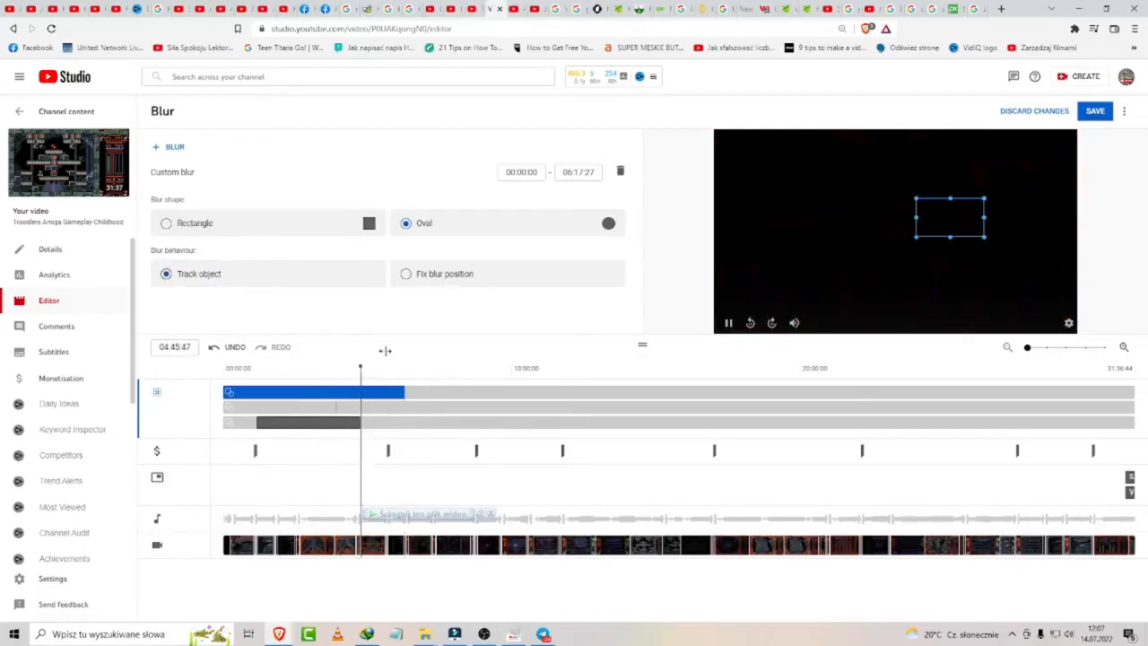